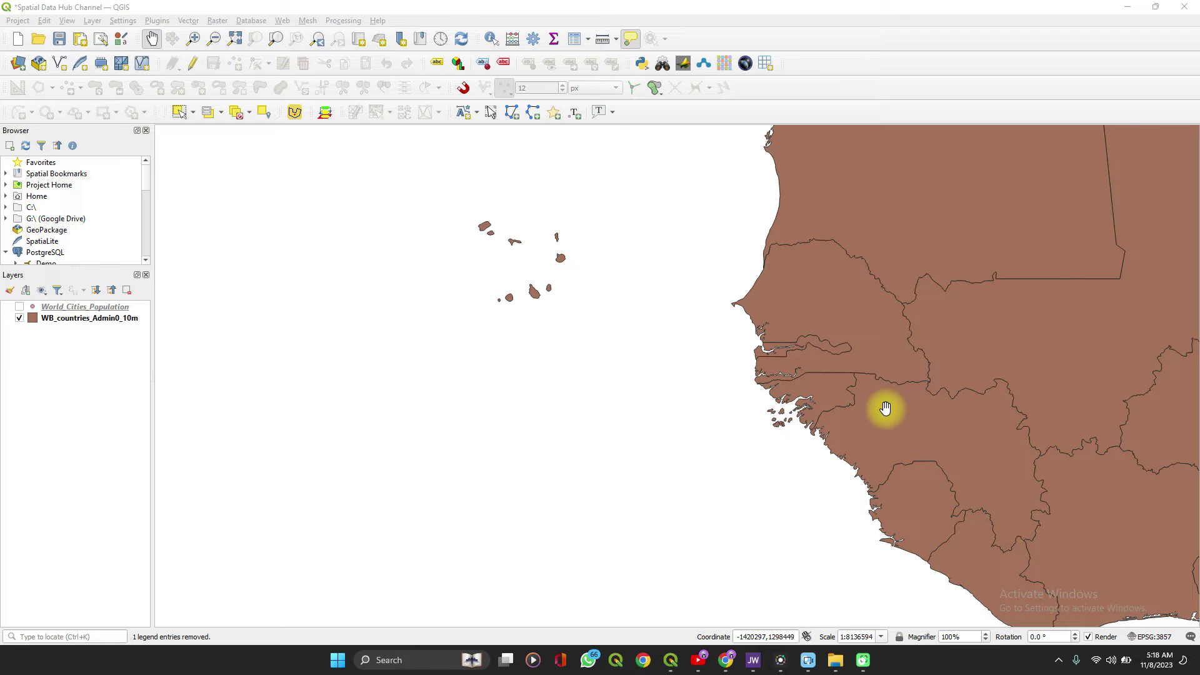
pyautogui.scroll(-2, 885, 408)
pyautogui.scroll(-2, 886, 408)
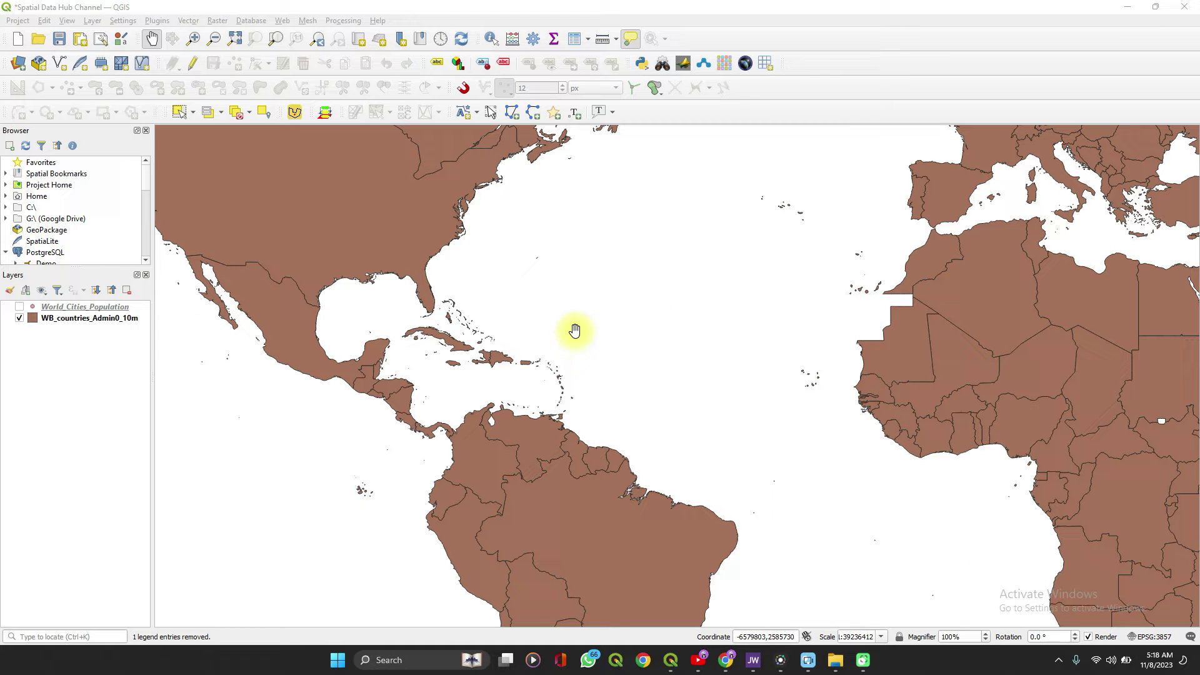
# Pan the countries map from West Africa over to central South America.
pyautogui.moveTo(553, 437); pyautogui.dragTo(555, 278)
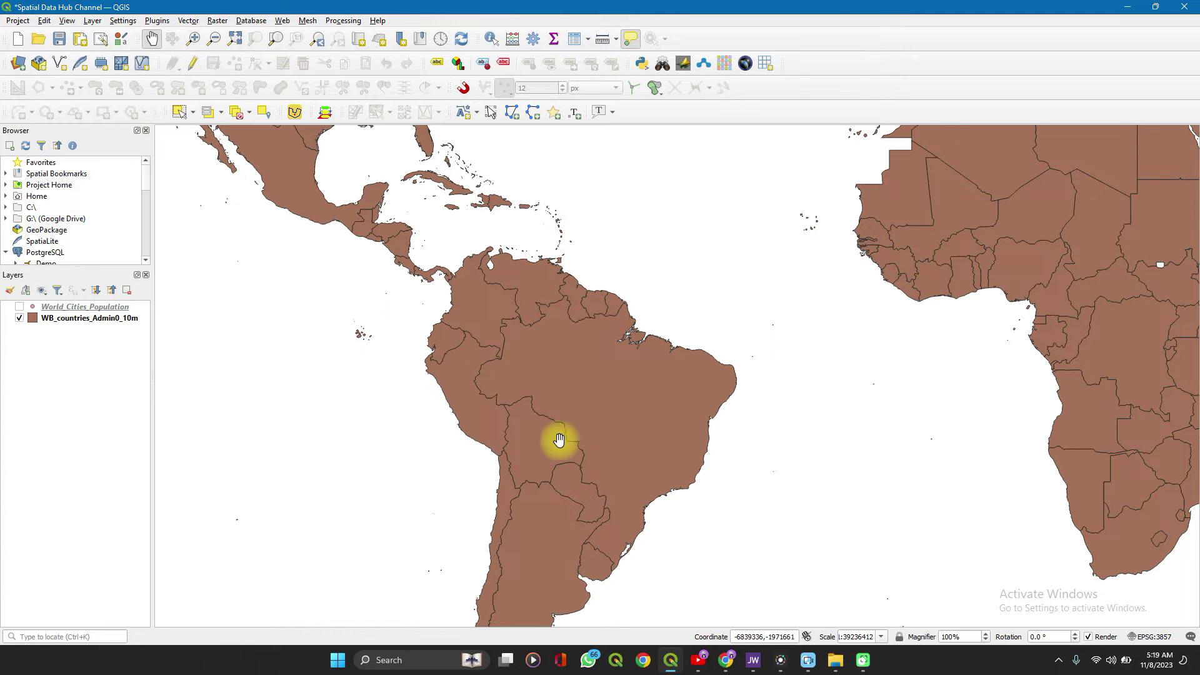
pyautogui.scroll(2, 572, 443)
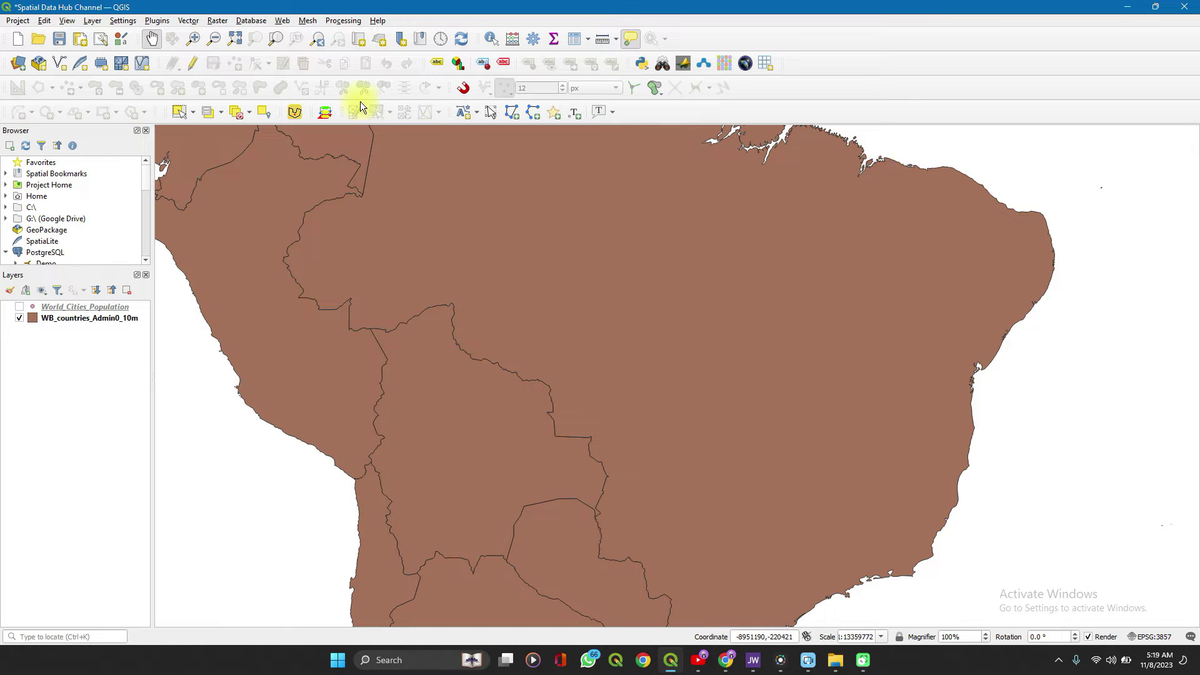
# Show the Processing Toolbox, expand Vector geometry, and launch the Centroids algorithm.
pyautogui.click(342, 20)
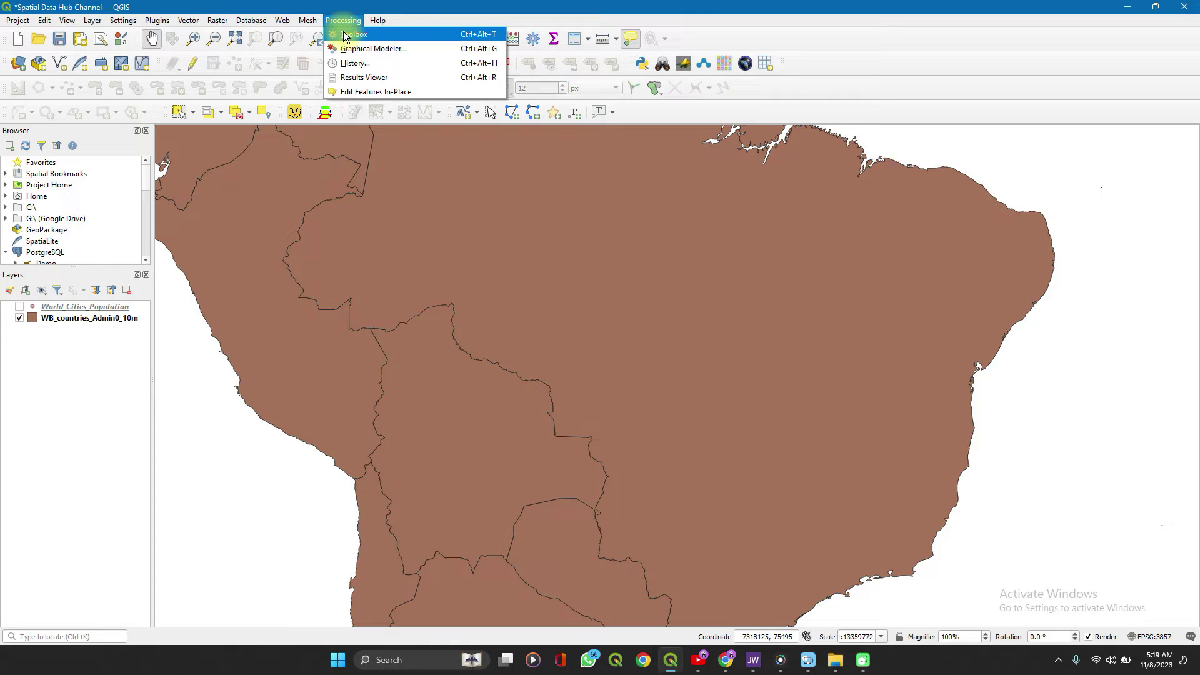
pyautogui.click(355, 35)
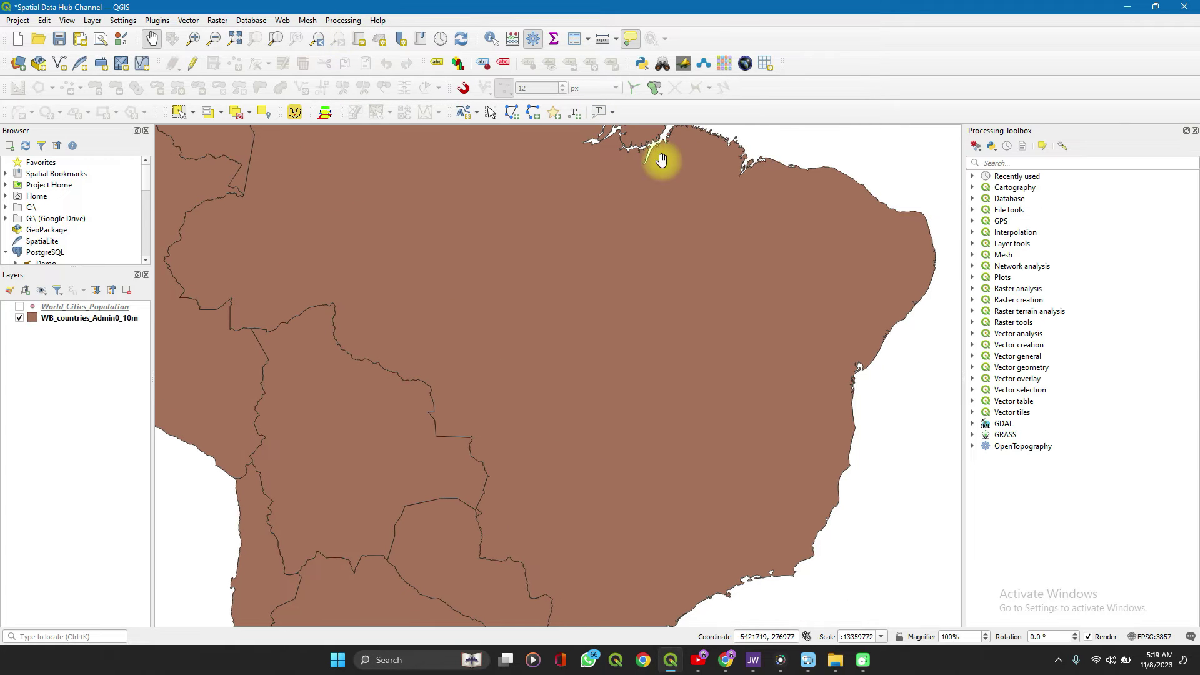
pyautogui.click(1021, 163)
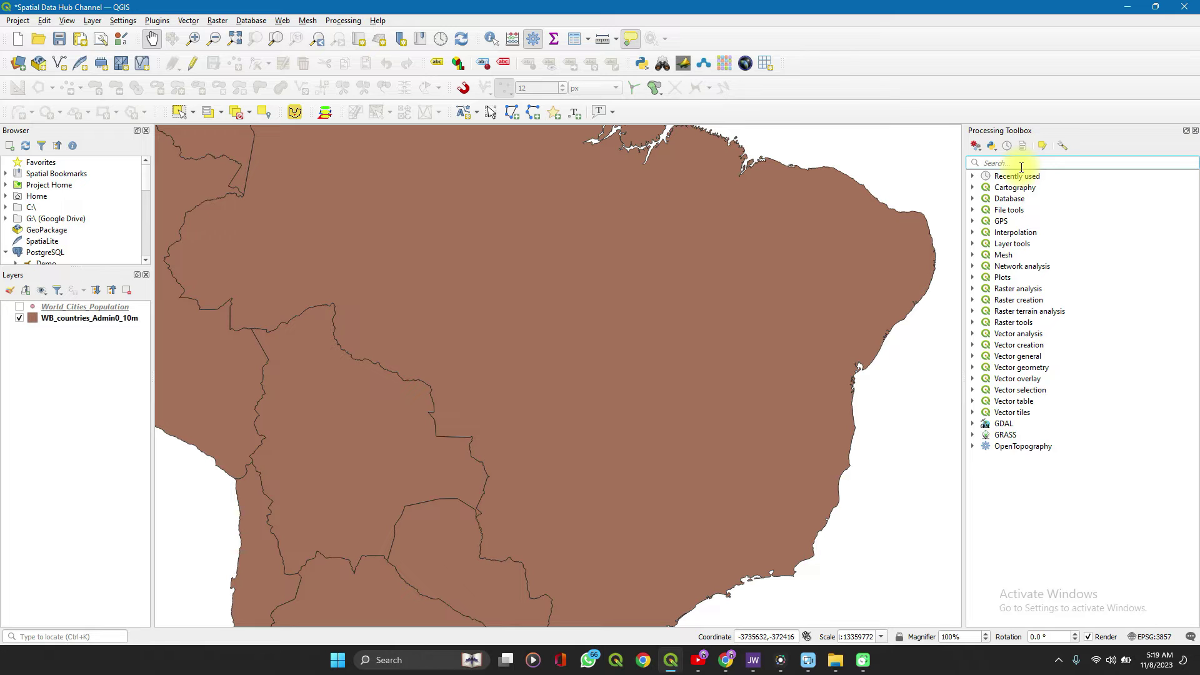
pyautogui.click(972, 368)
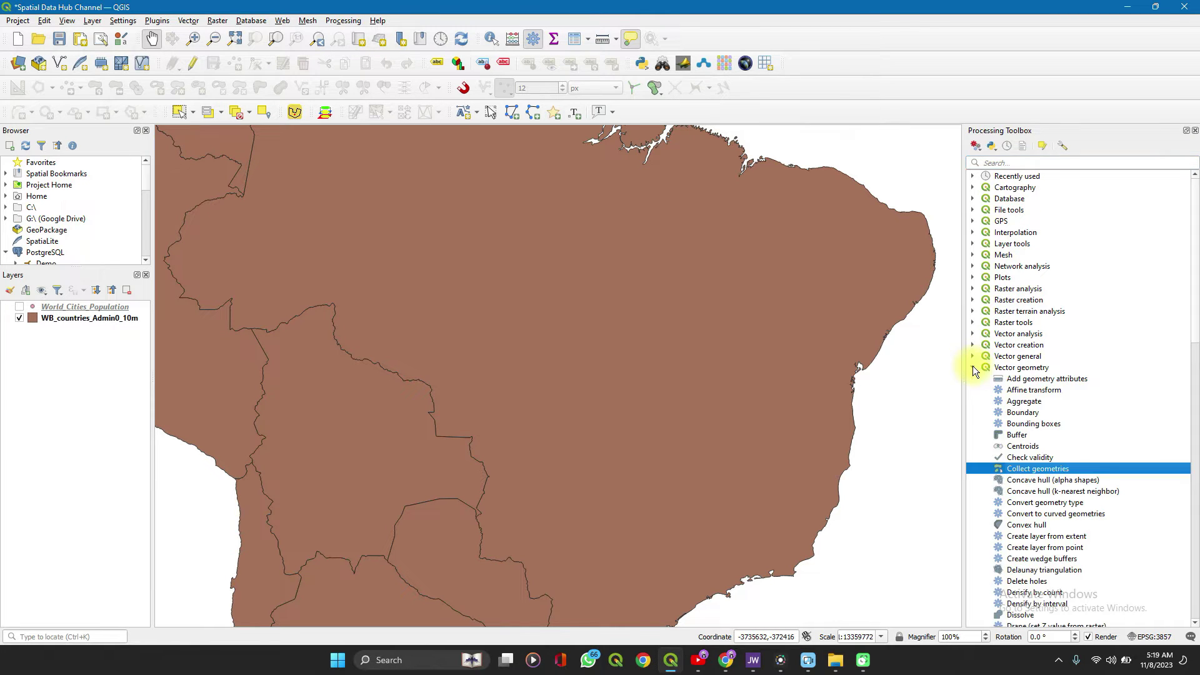
pyautogui.doubleClick(1036, 449)
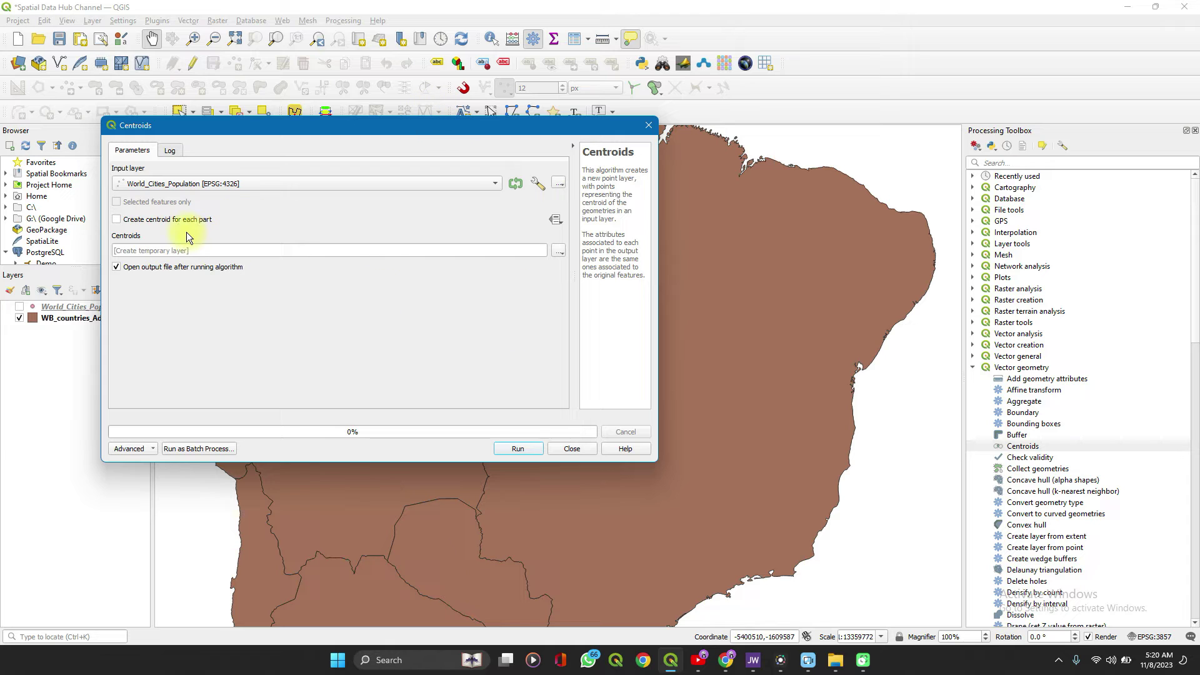
# Run Centroids on World_Cities_Population with a temporary output layer.
pyautogui.click(509, 450)
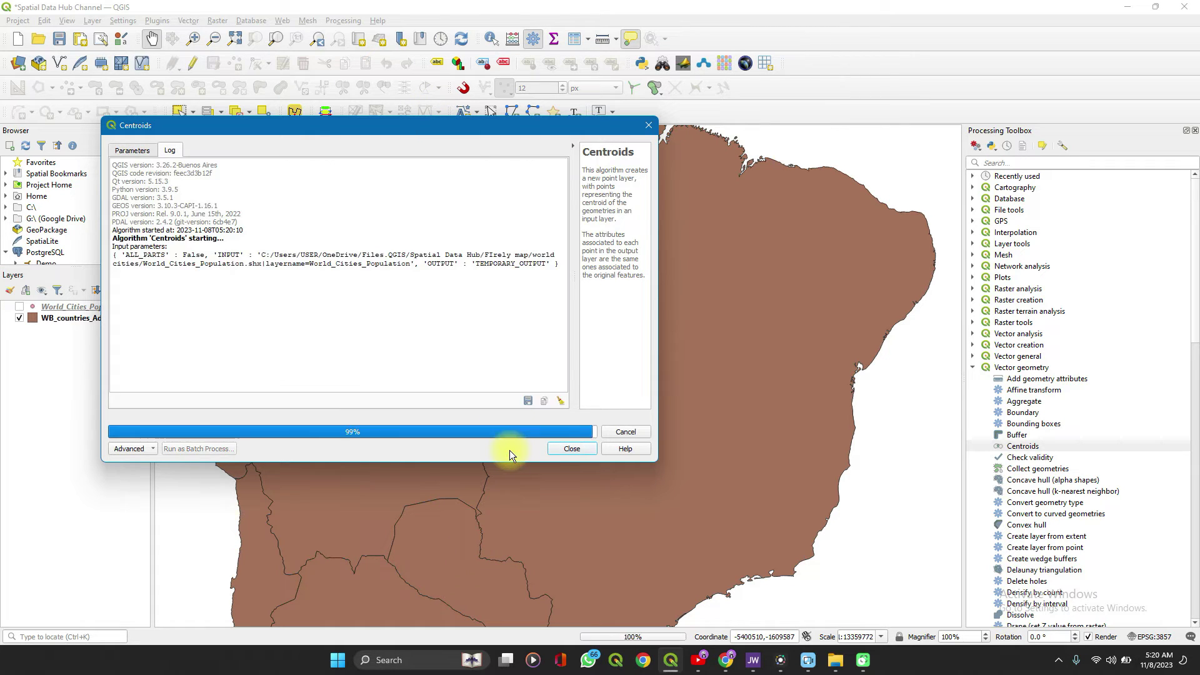
# Close the Centroids dialog to view the new points over South America.
pyautogui.click(570, 449)
pyautogui.scroll(-3, 565, 399)
pyautogui.scroll(1, 565, 399)
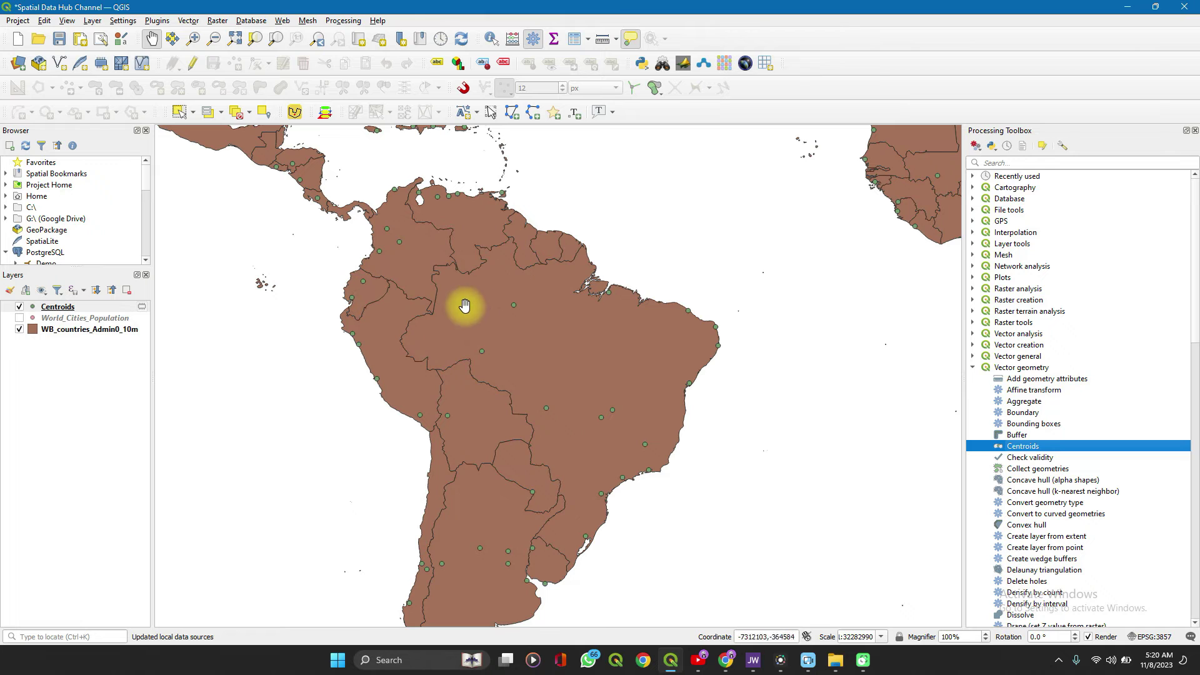
pyautogui.scroll(5, 260, 278)
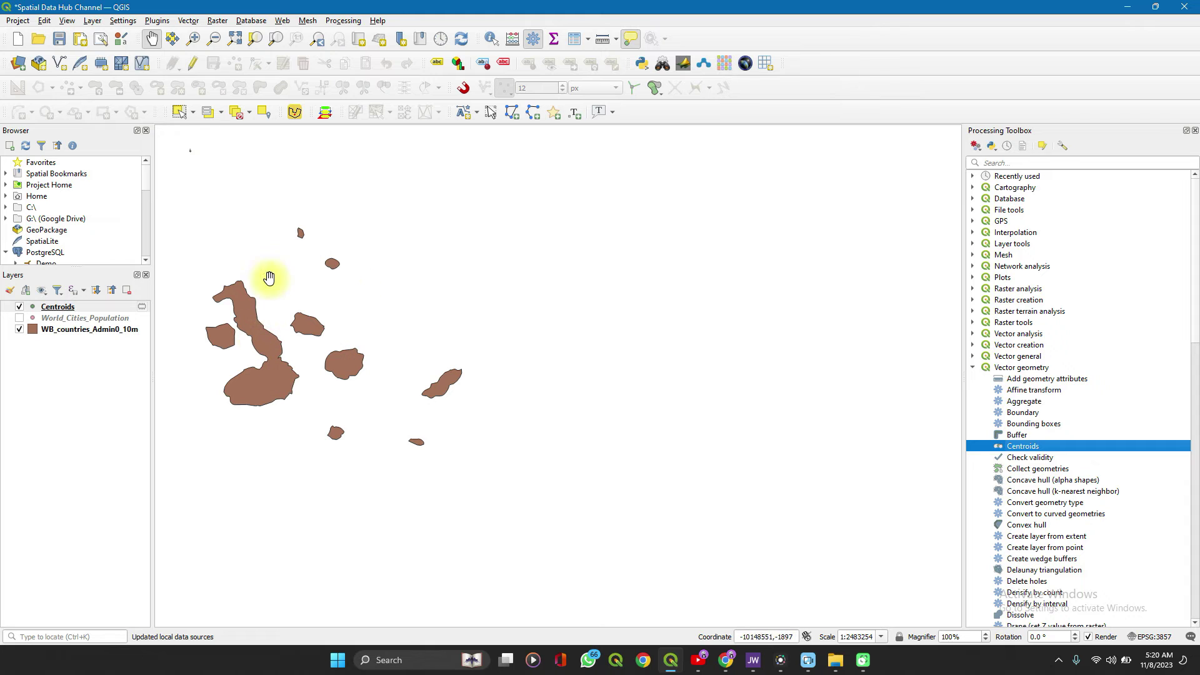
pyautogui.scroll(-4, 374, 381)
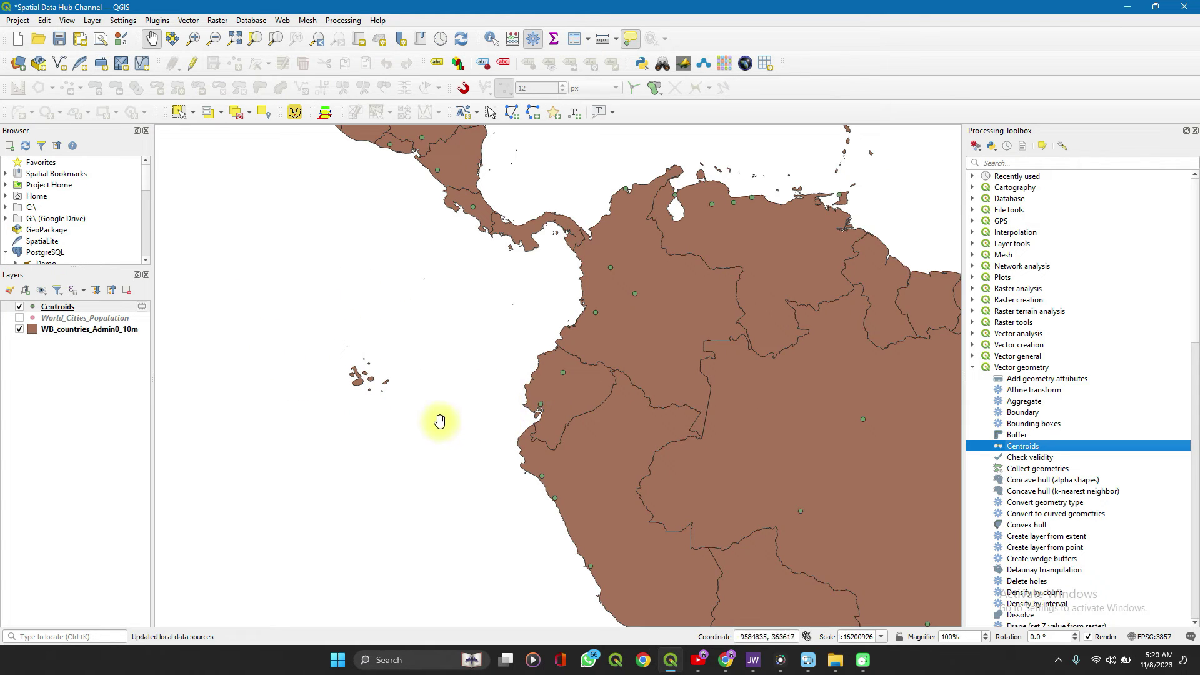
# Run Centroids on WB_countries_Admin0_10m with 'Create centroid for each part' enabled.
pyautogui.doubleClick(1022, 447)
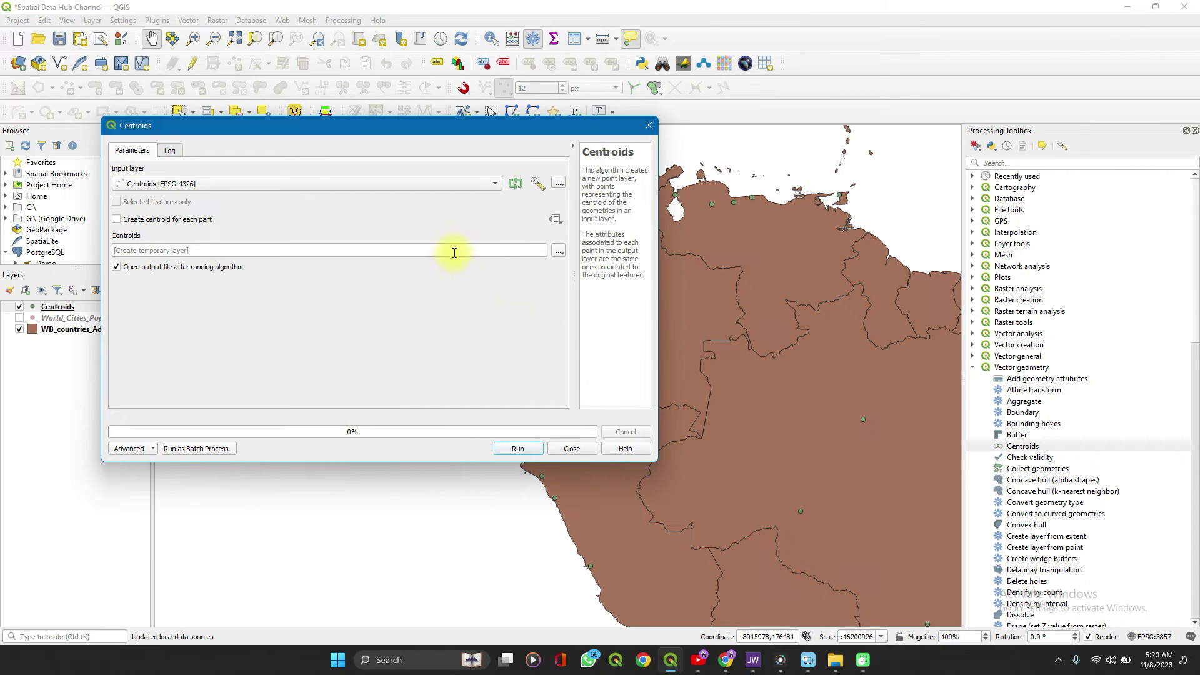
pyautogui.click(117, 218)
pyautogui.click(214, 183)
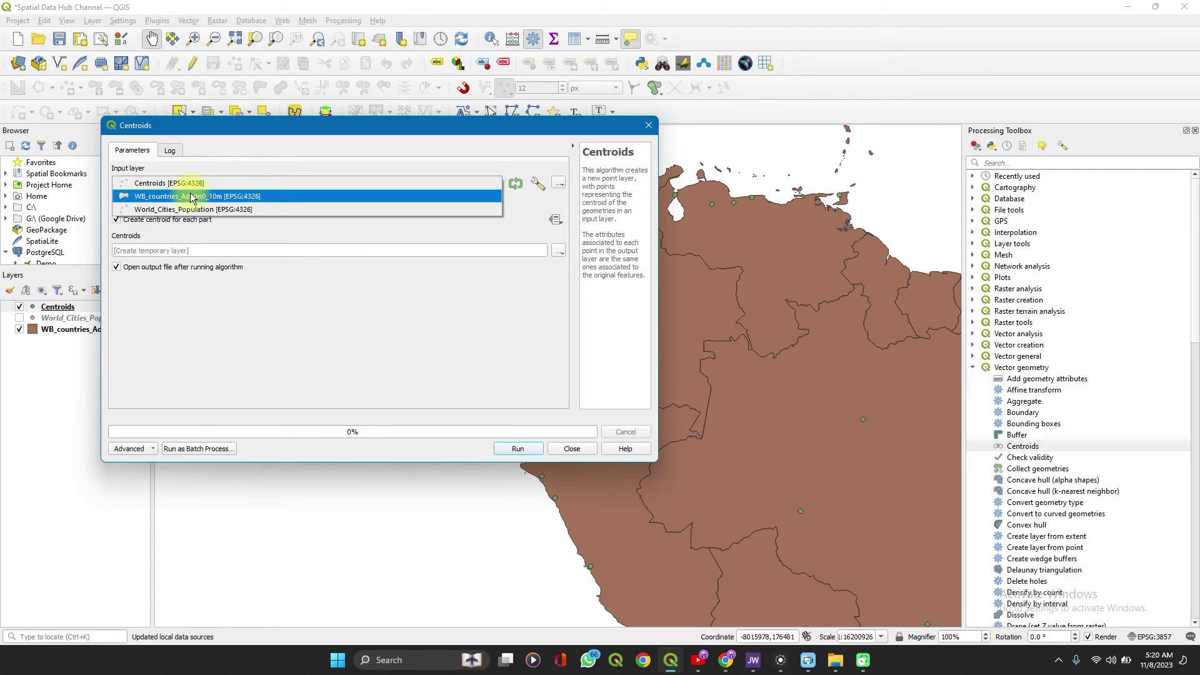
pyautogui.click(191, 197)
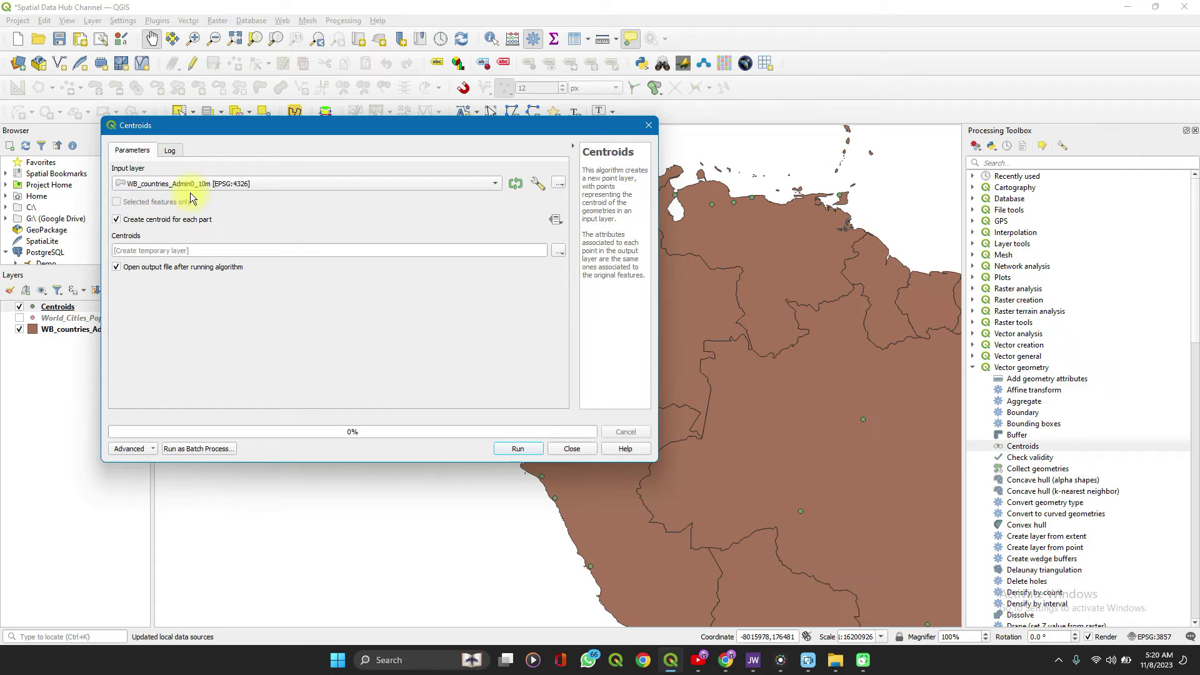
pyautogui.click(520, 449)
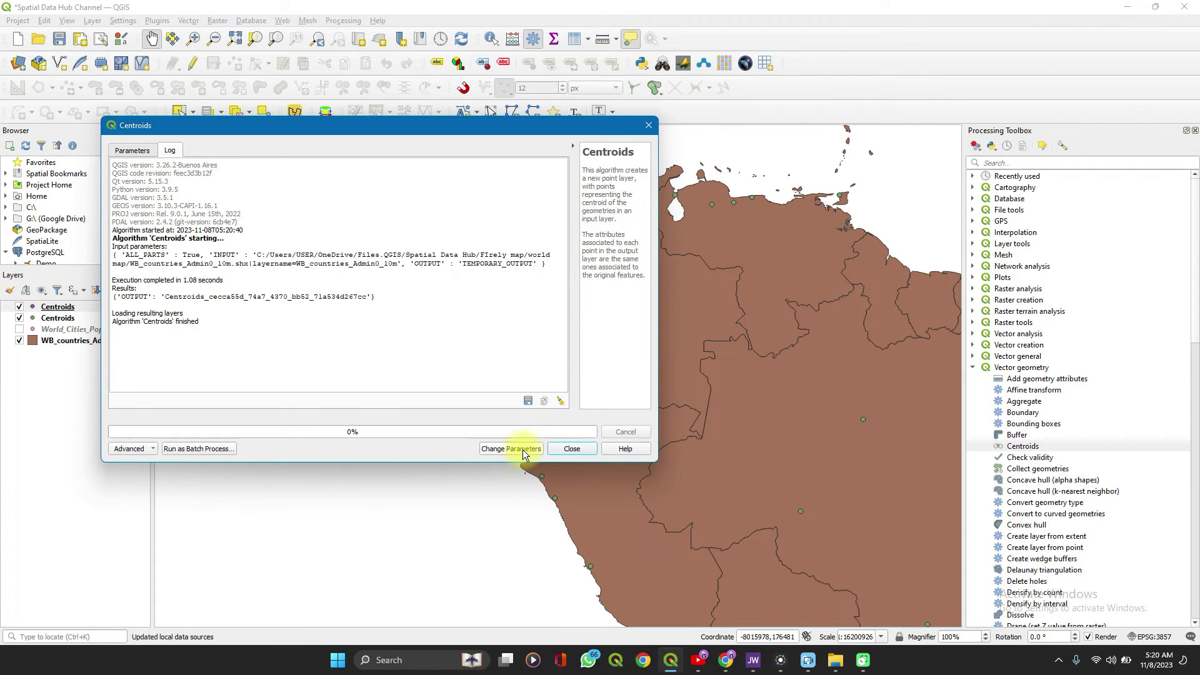
# Close the dialog and recentre the map on the Galápagos islands' per-part centroids.
pyautogui.click(569, 449)
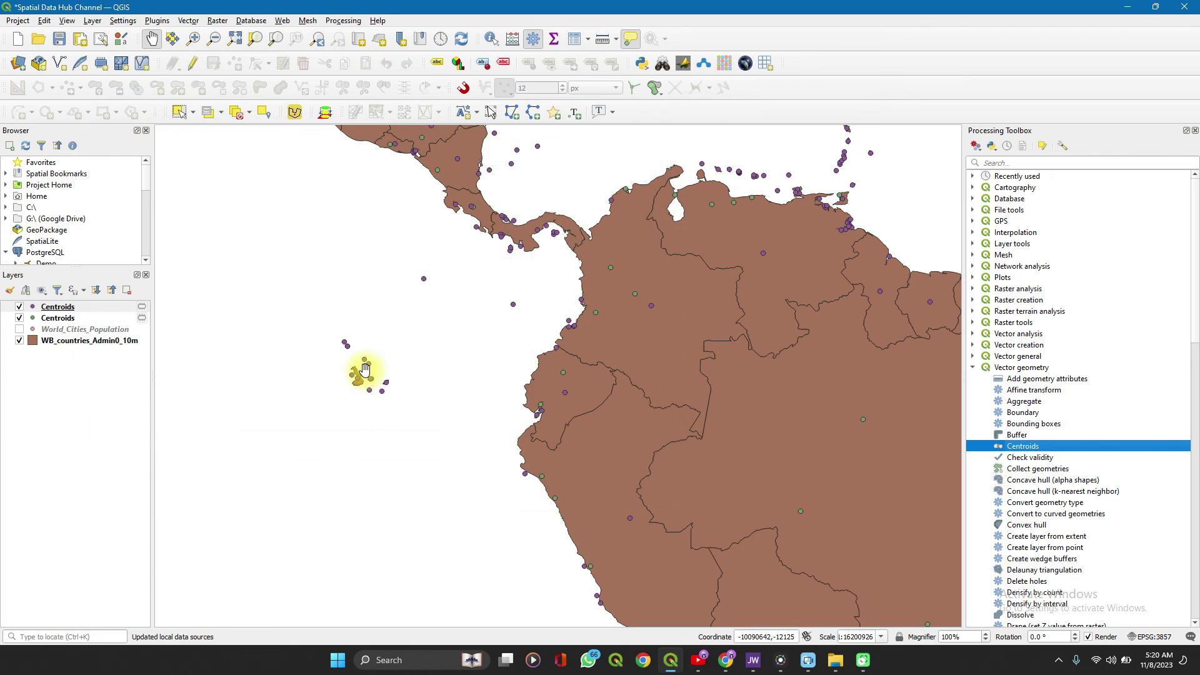
pyautogui.scroll(3, 365, 369)
pyautogui.scroll(2, 365, 369)
pyautogui.scroll(3, 369, 417)
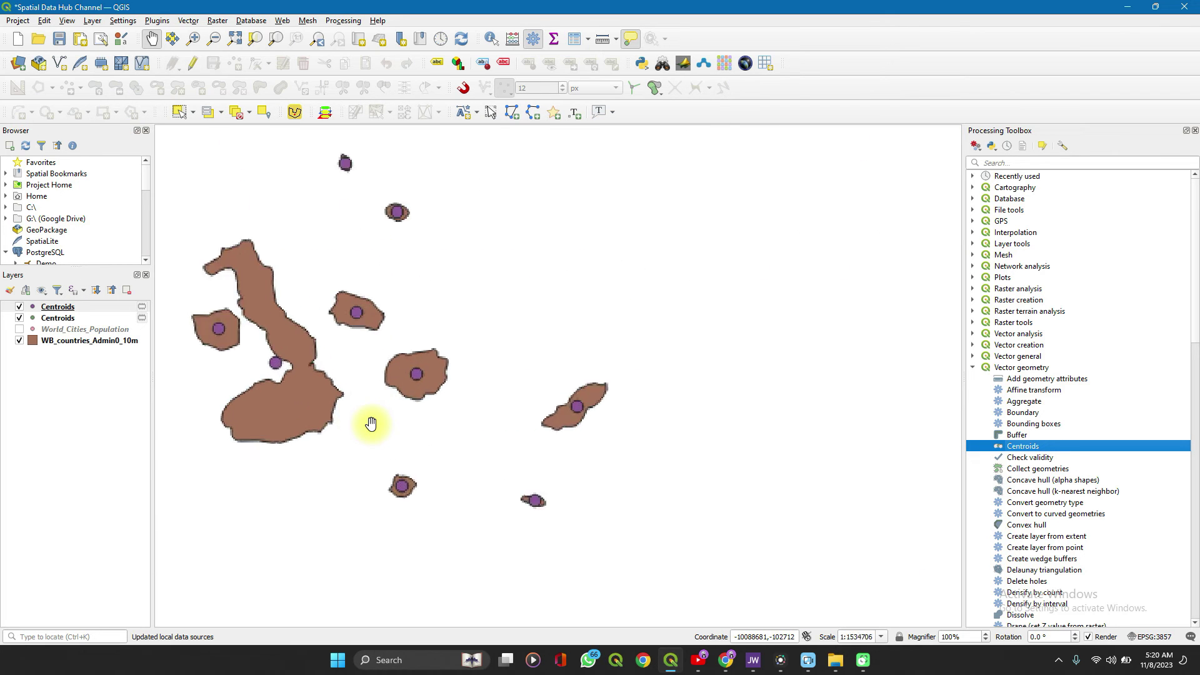
pyautogui.scroll(-2, 371, 425)
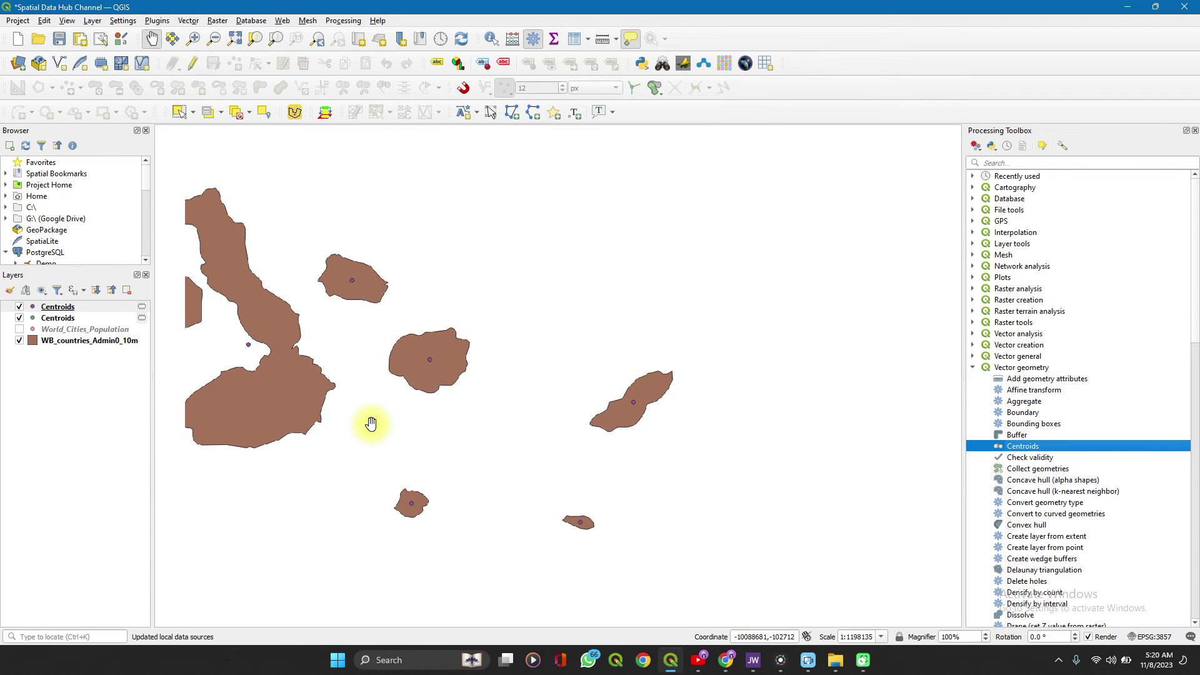
pyautogui.scroll(-2, 371, 424)
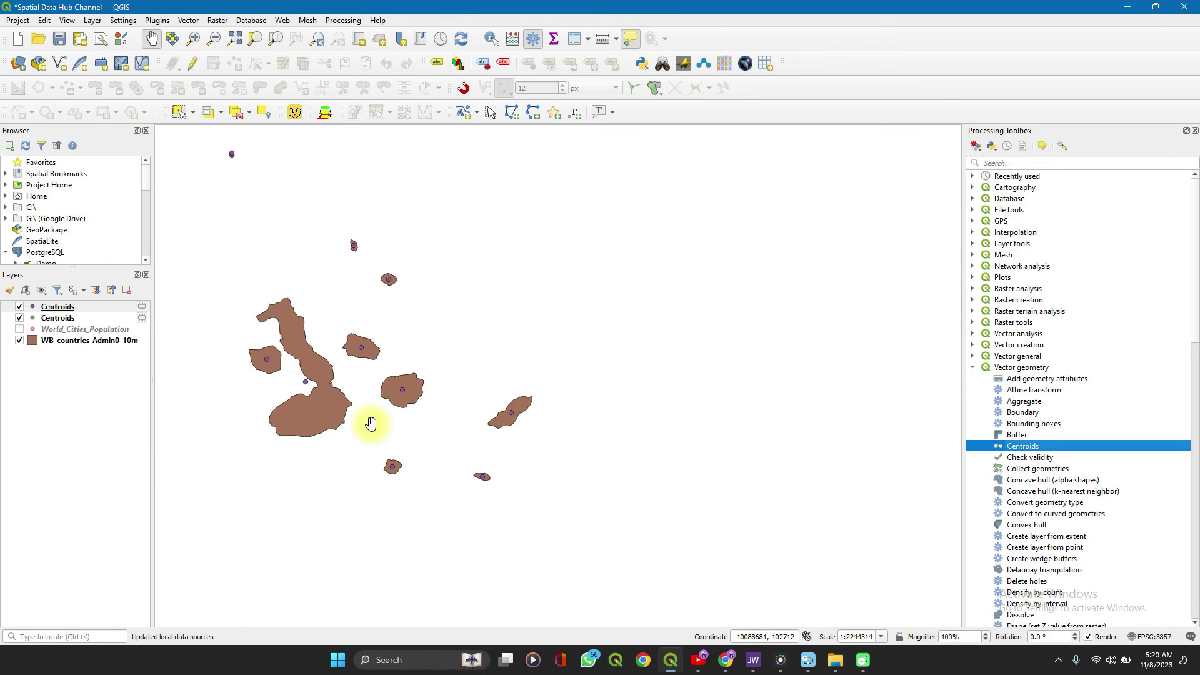
pyautogui.scroll(3, 371, 425)
pyautogui.moveTo(323, 228); pyautogui.dragTo(326, 262)
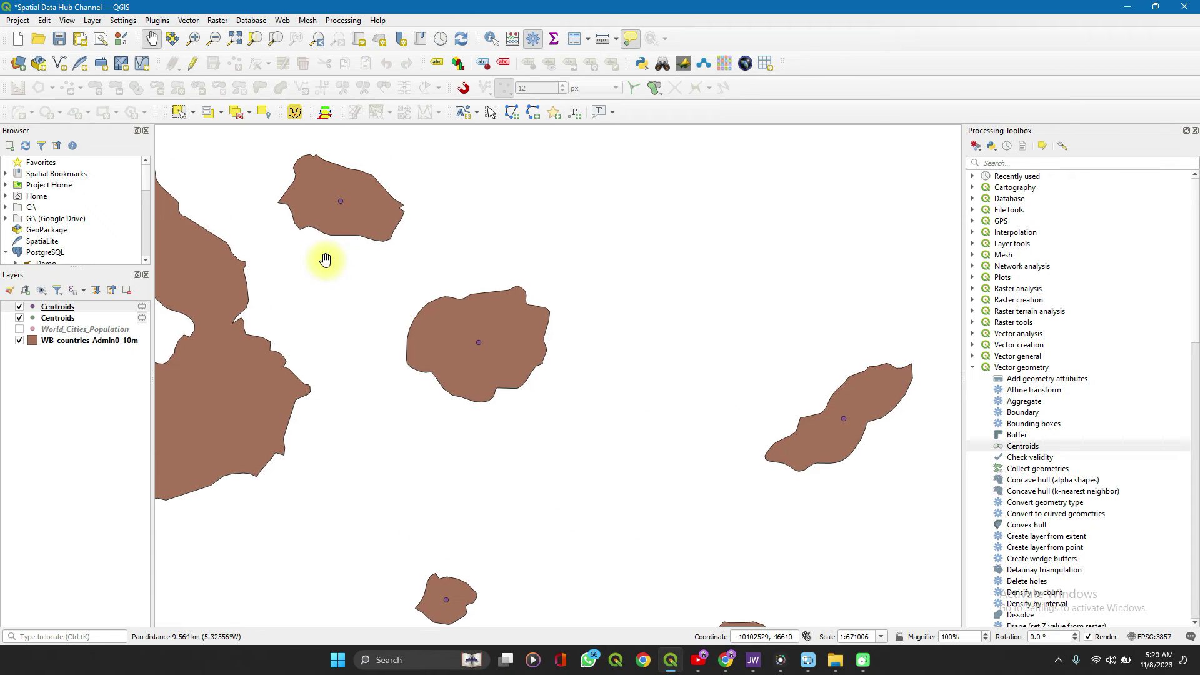